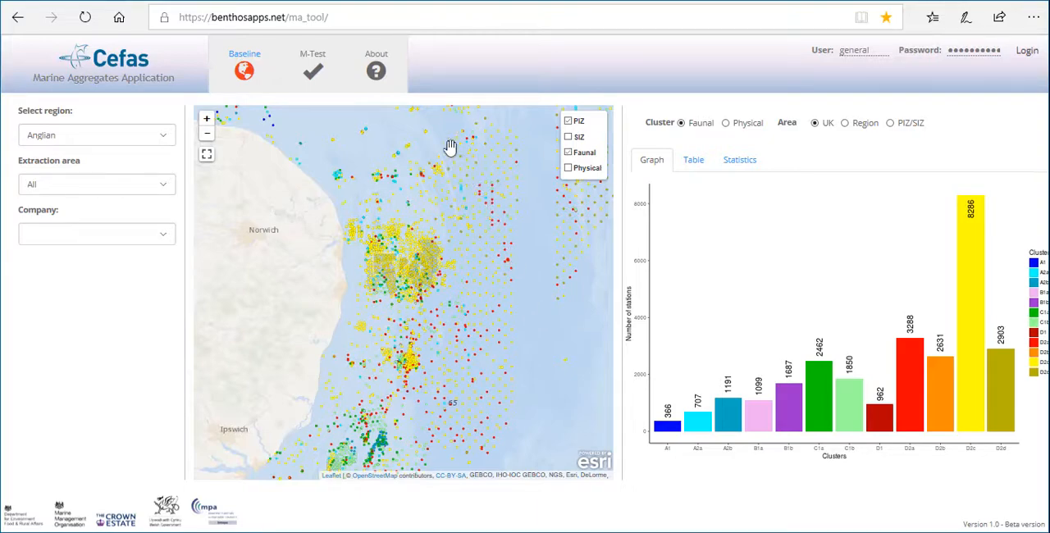
Open the RSMP methodology paper linked in the About page and review its introduction, Figure 1 and Table 1 on the faunal clusters
click(378, 72)
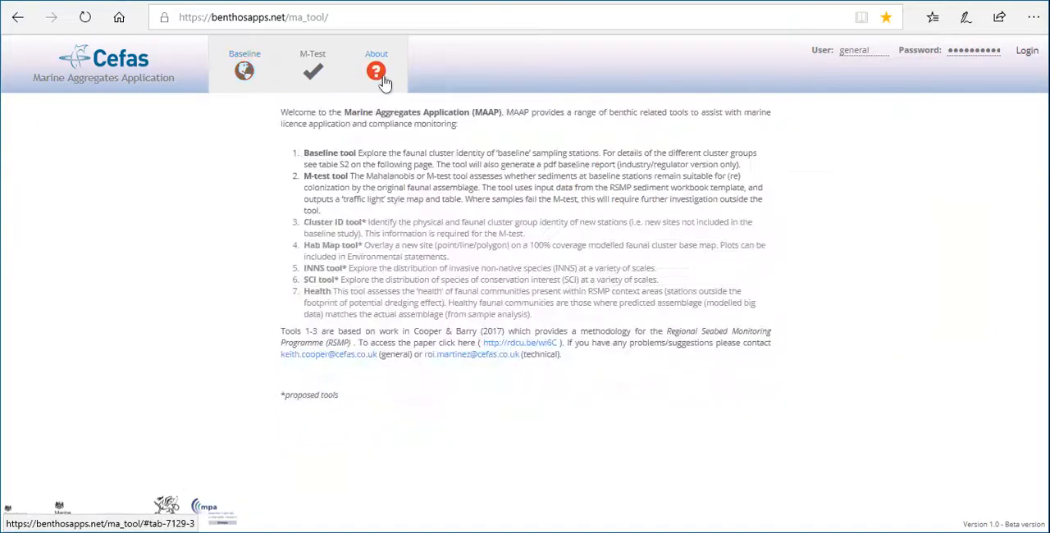
click(547, 346)
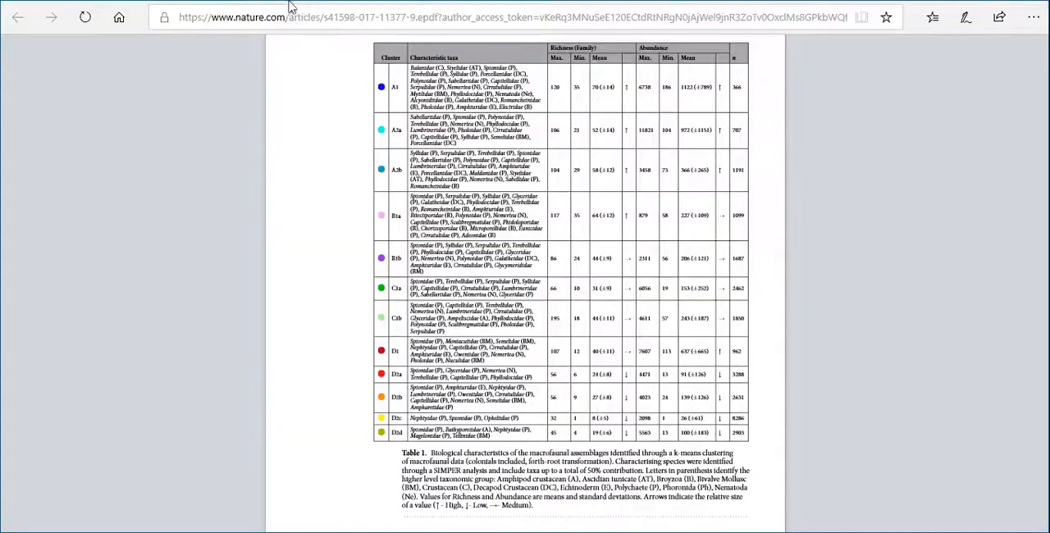
drag(1044, 217, 1036, 61)
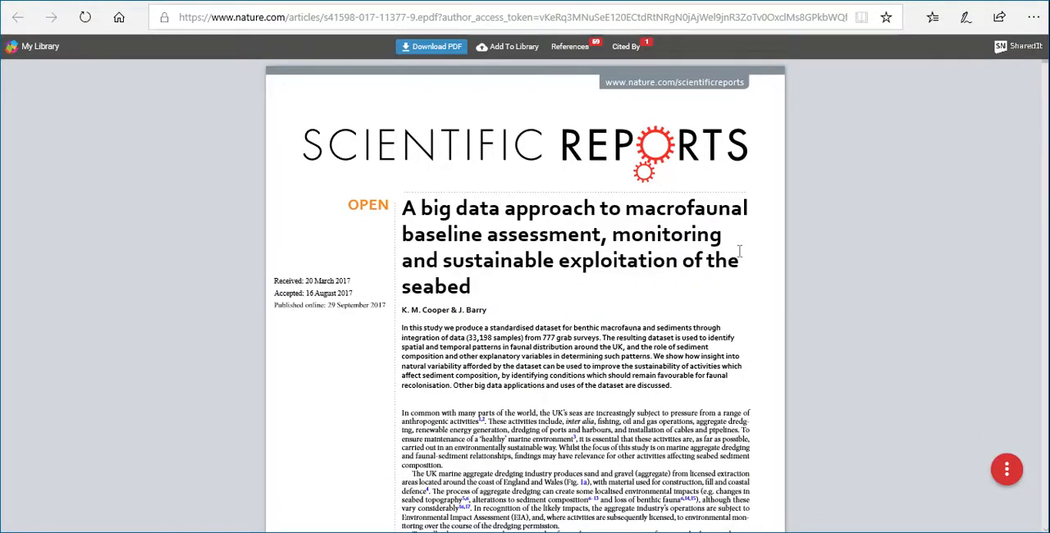
scroll(739, 251, down, 6)
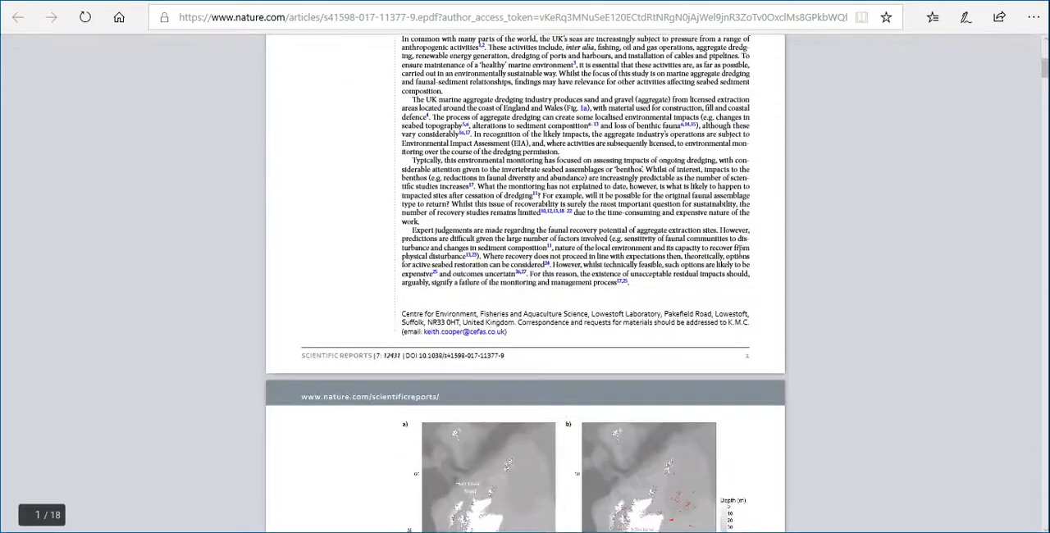
scroll(739, 251, down, 2)
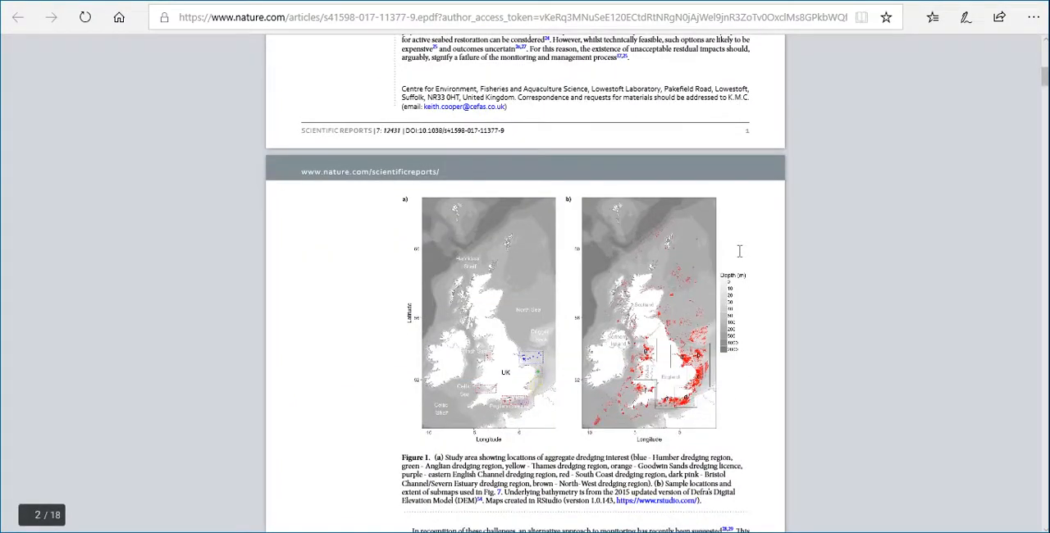
scroll(739, 251, down, 2)
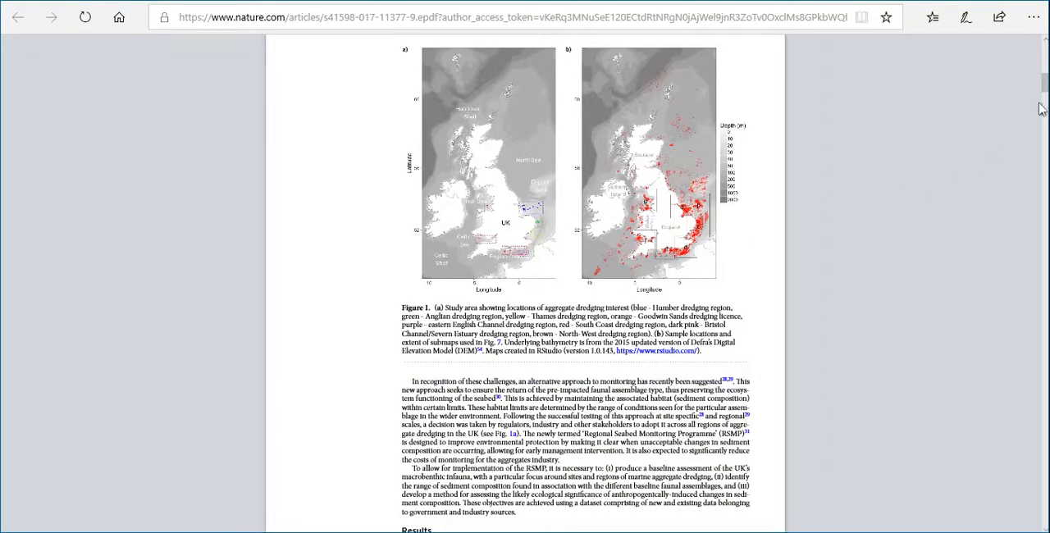
scroll(1045, 98, down, 4)
drag(1045, 98, 1045, 215)
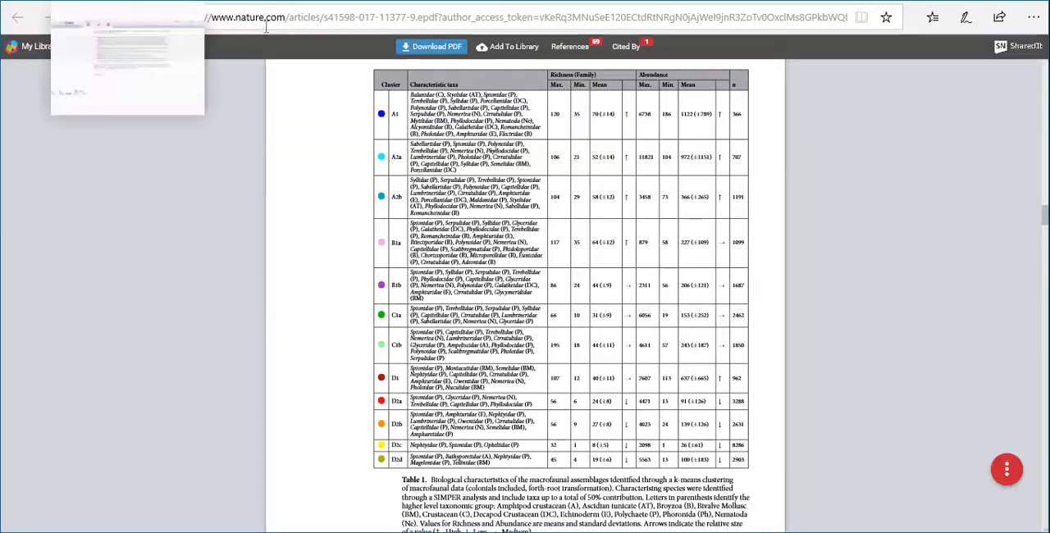
Return to the Marine Aggregates Application's Baseline tool and hide the Faunal layer on the map
click(148, 1)
click(249, 65)
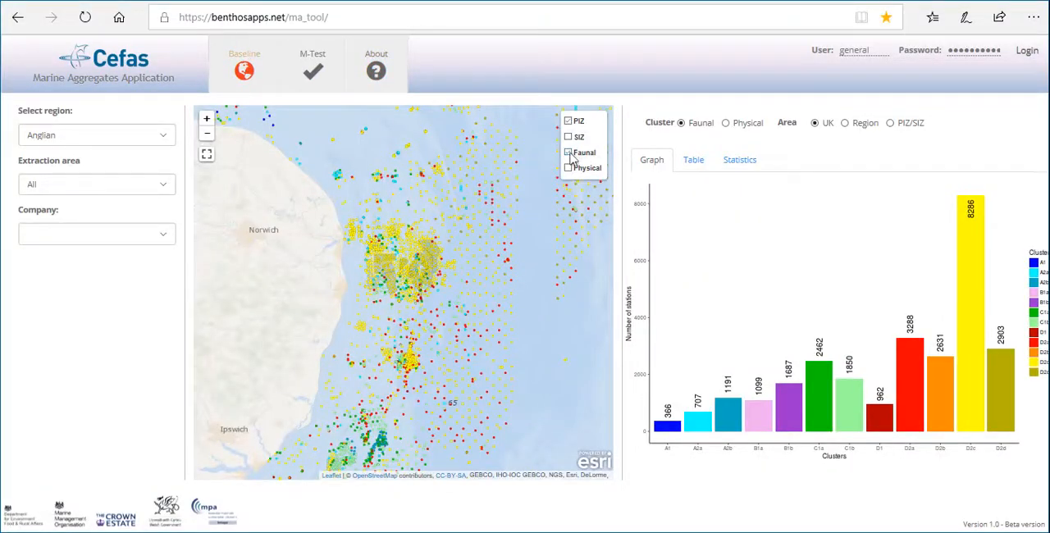
click(570, 155)
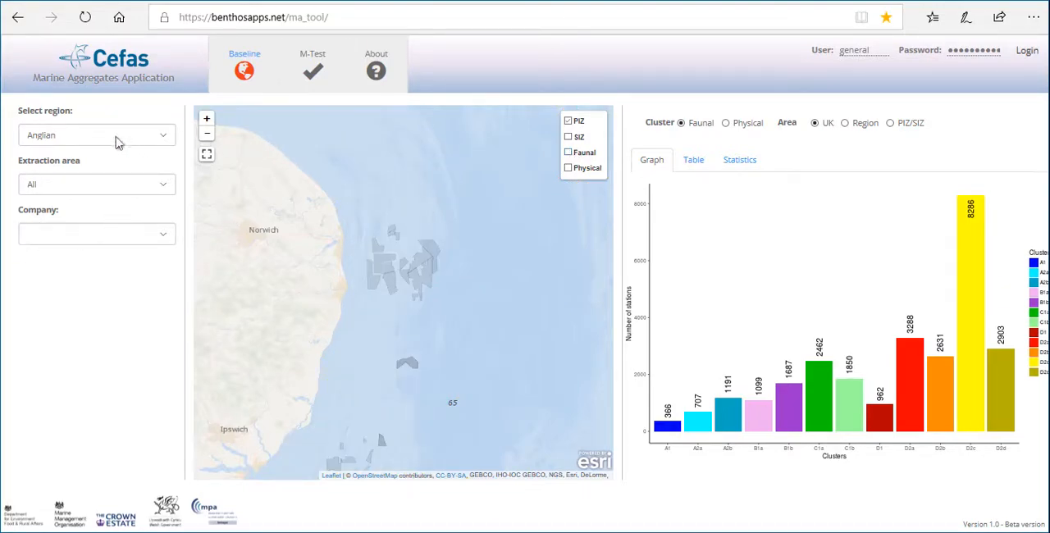
Set the region to Humber, dismiss the site popup on the map, and choose extraction area 483
click(164, 139)
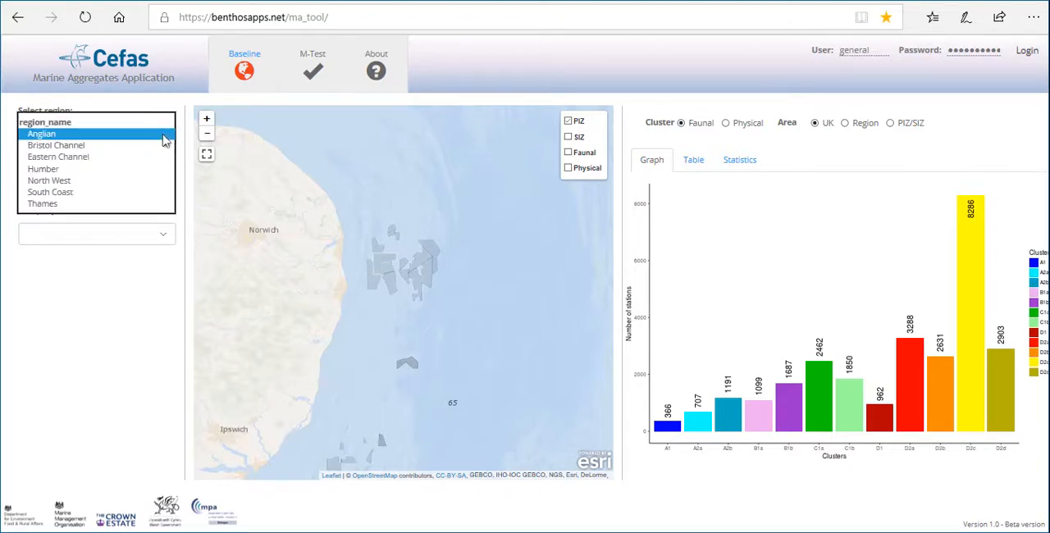
click(120, 170)
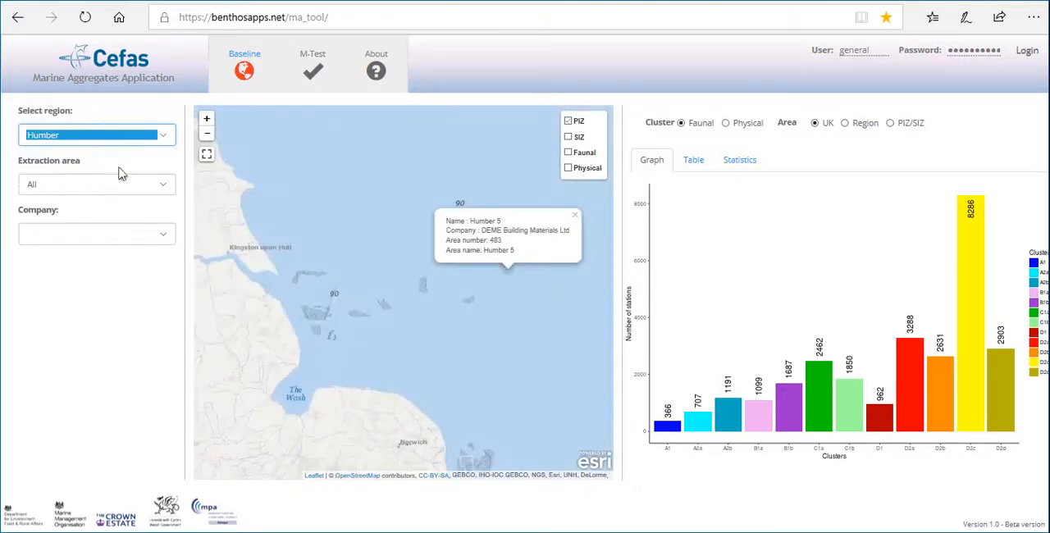
click(576, 216)
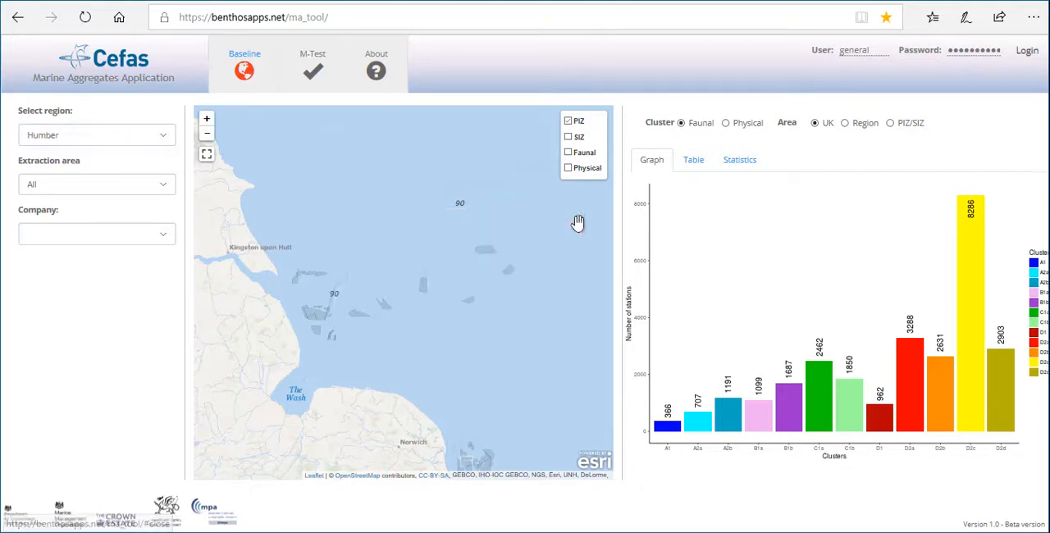
click(161, 185)
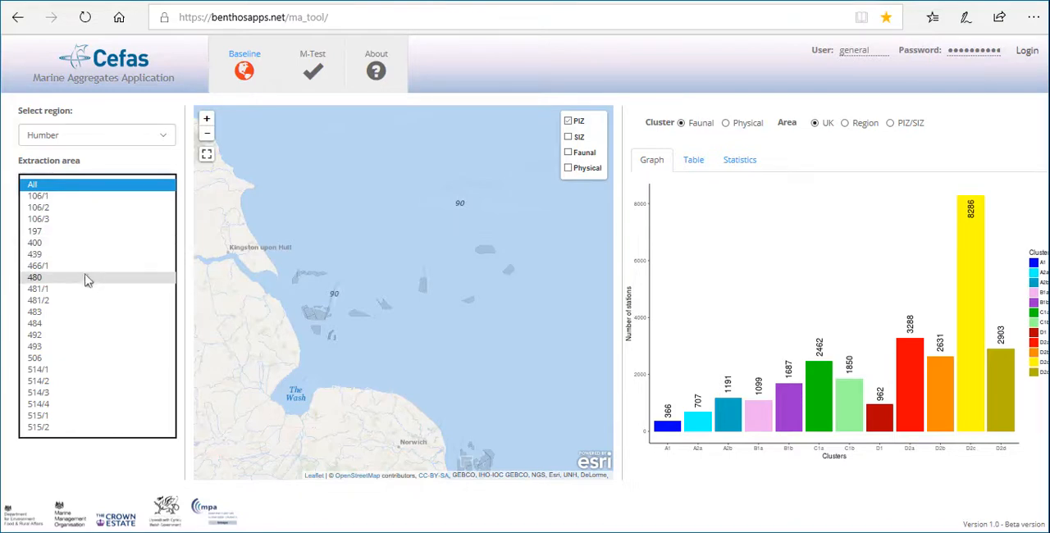
click(69, 313)
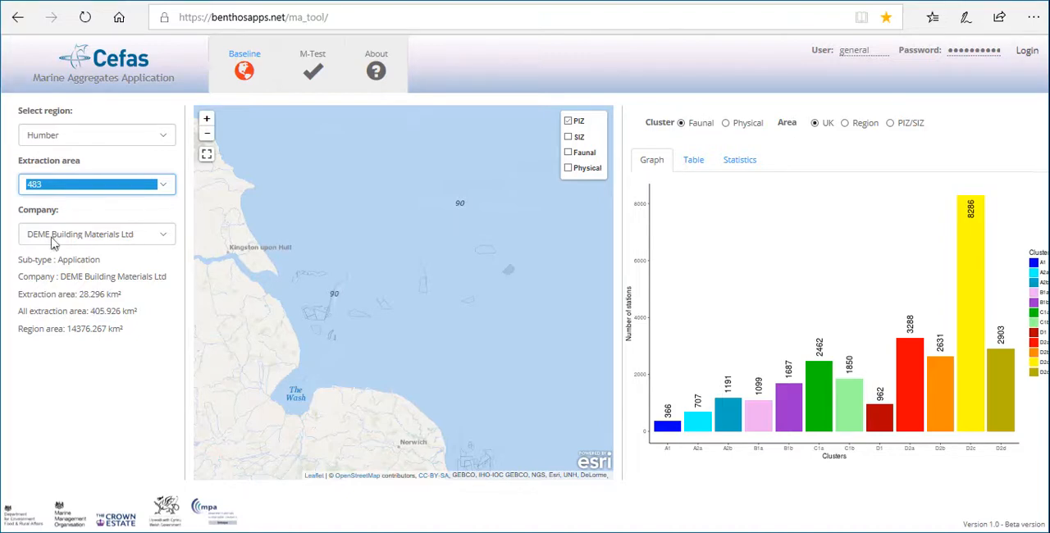
Switch the extraction area to 481/1 and choose Tarmac Marine Ltd as the company
click(167, 195)
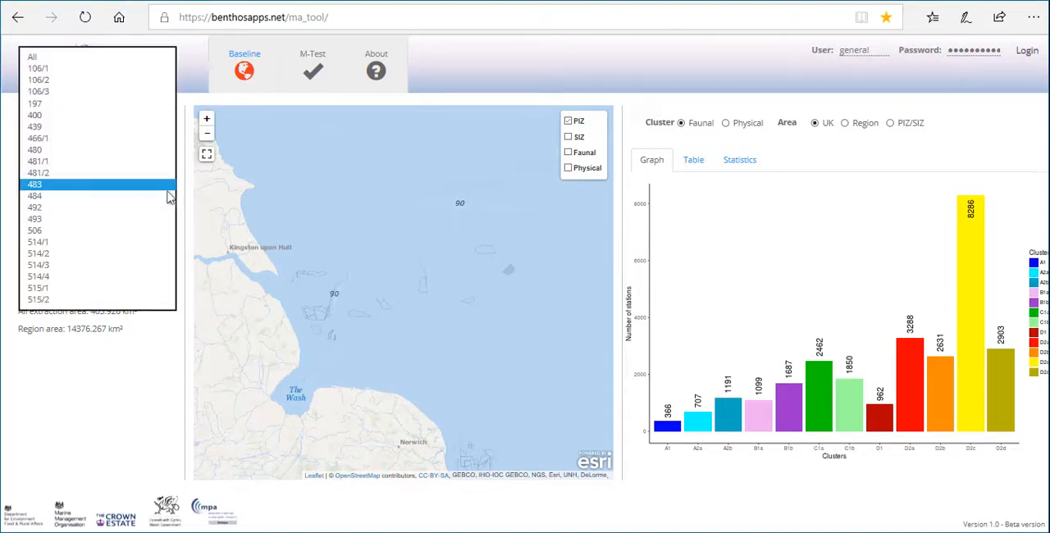
click(146, 163)
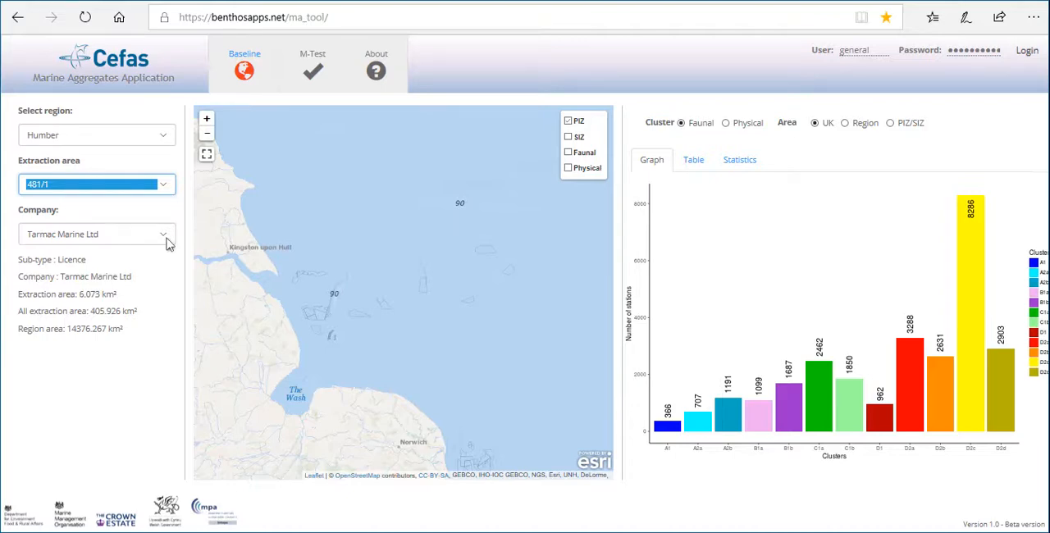
click(166, 239)
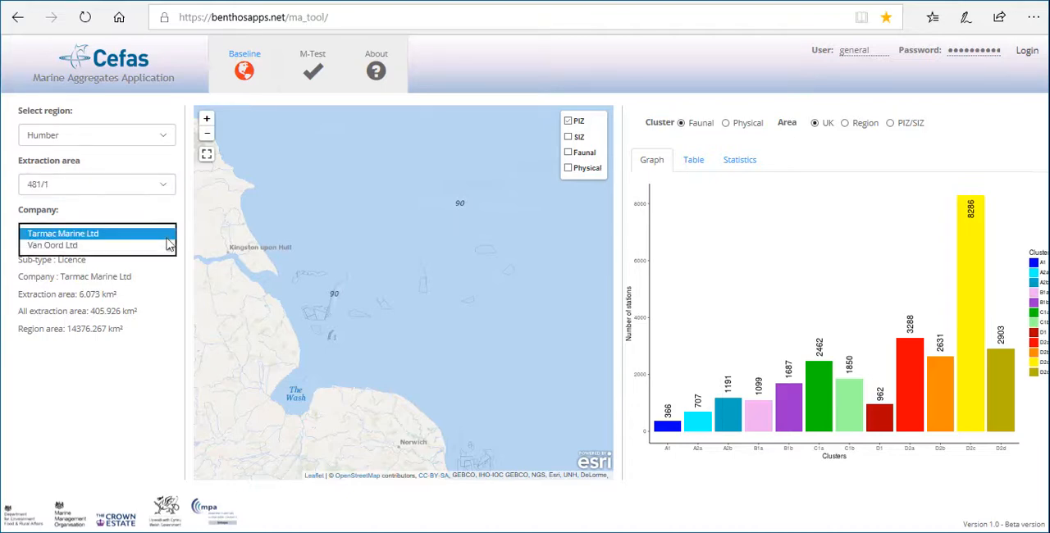
click(161, 233)
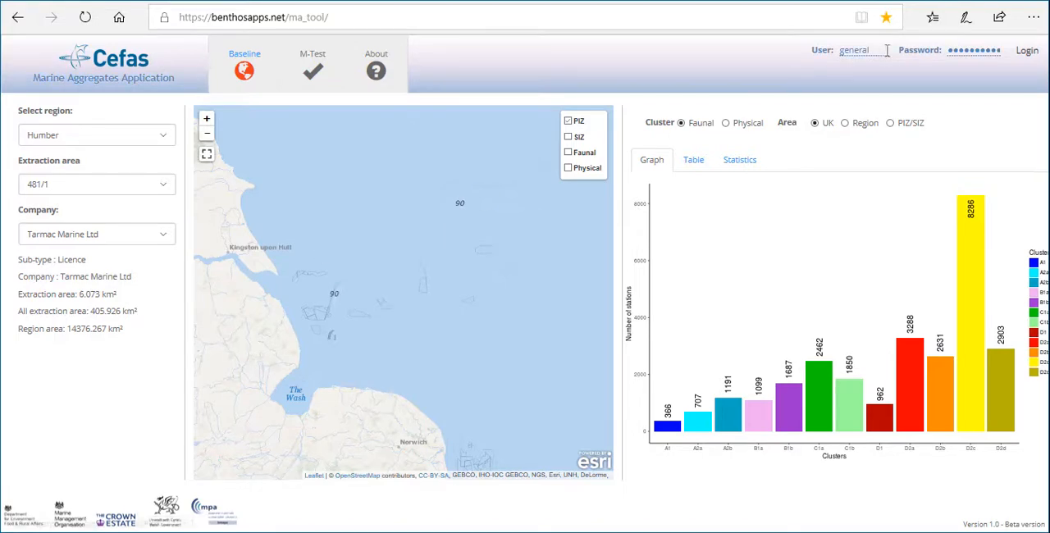
Replace the account password in the password field and log in with the general user account
drag(949, 52, 1031, 61)
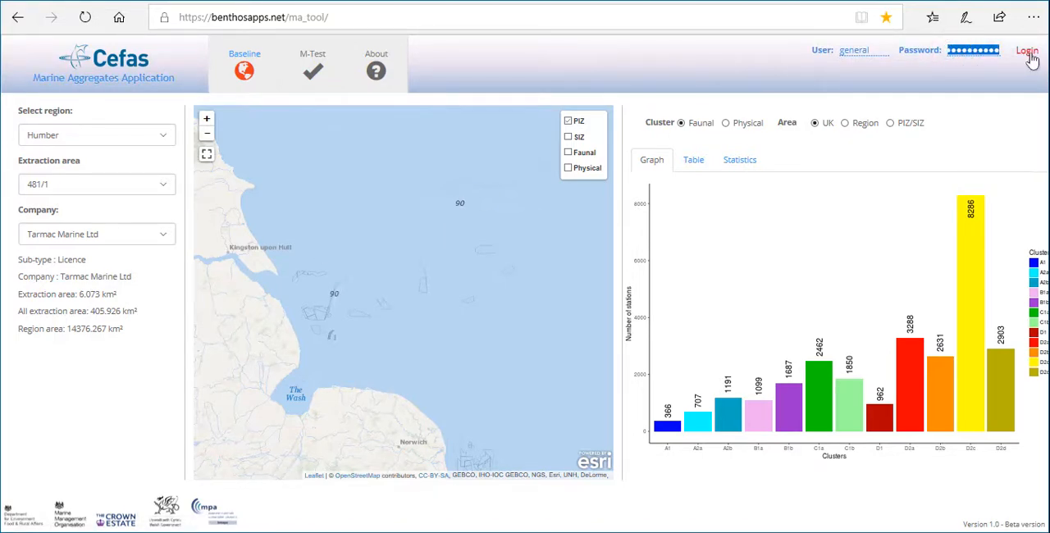
key(BackSpace)
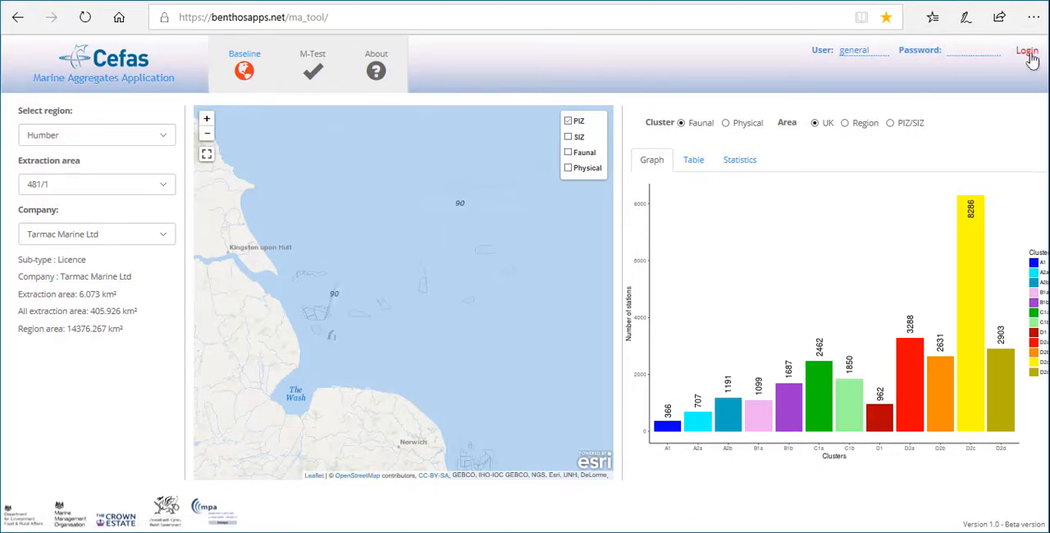
key(ctrl+v)
click(1026, 51)
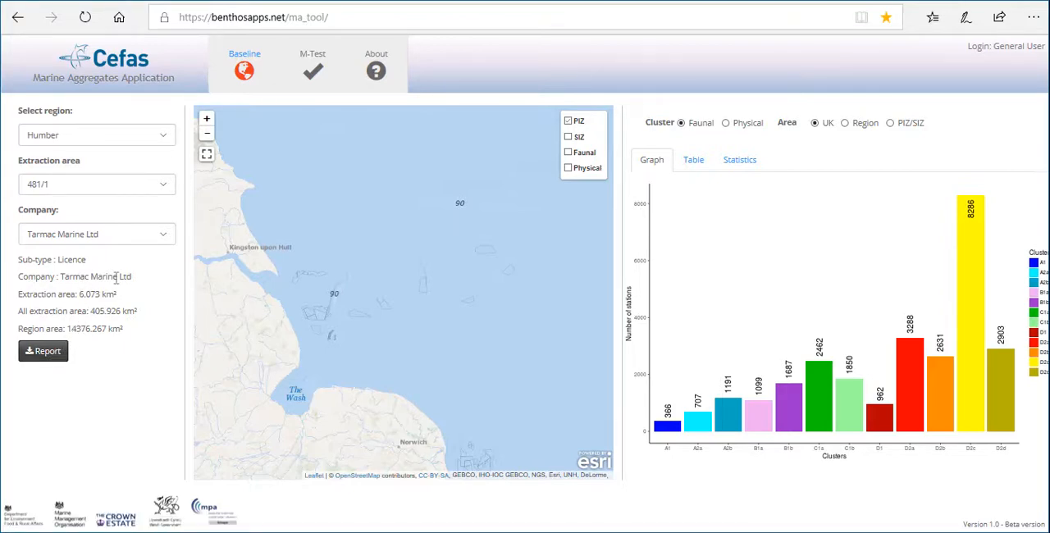
Set the extraction area to 483
click(162, 190)
click(141, 209)
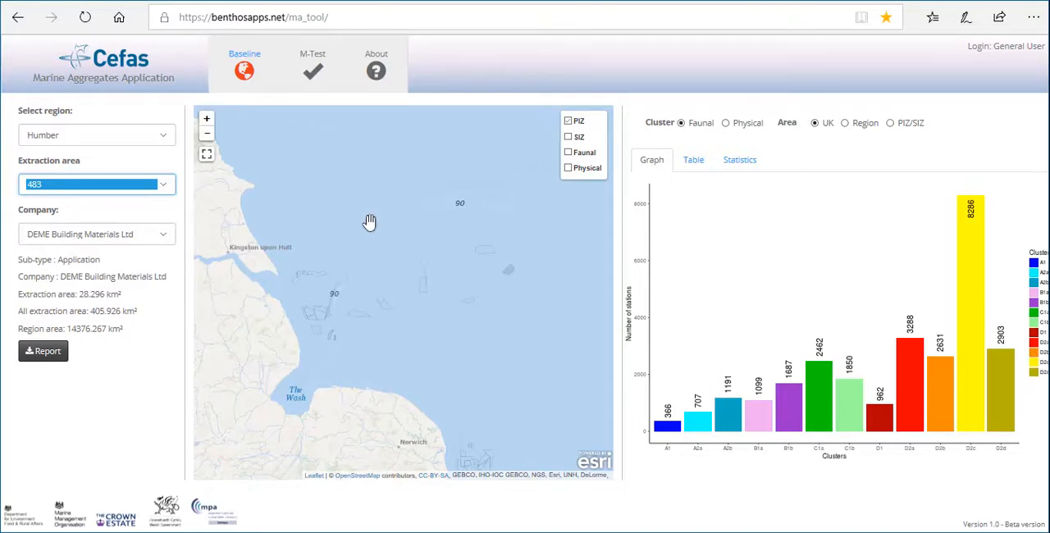
Explore the Humber map by zooming in and out, viewing it full screen and panning around the coast
click(204, 121)
click(207, 137)
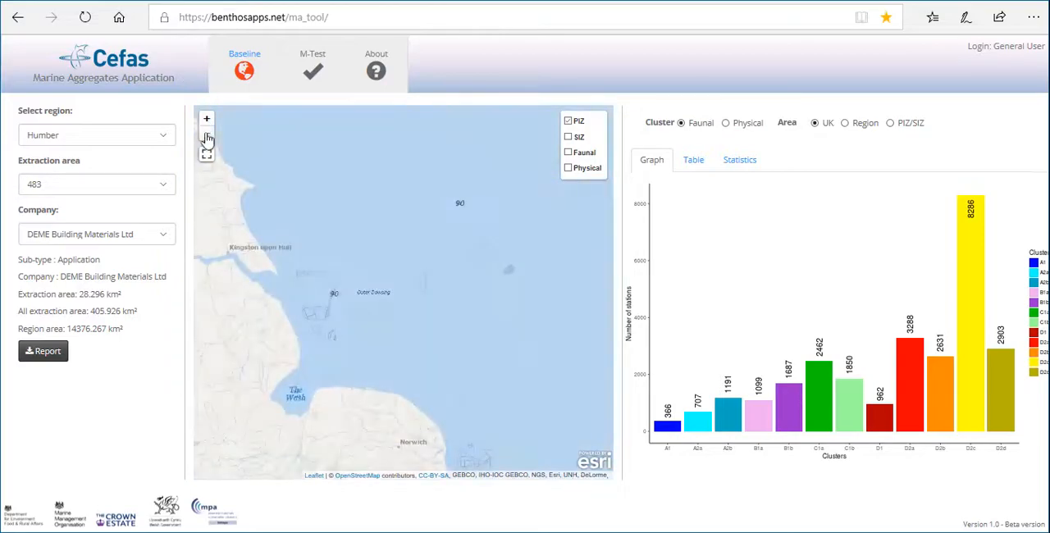
click(206, 153)
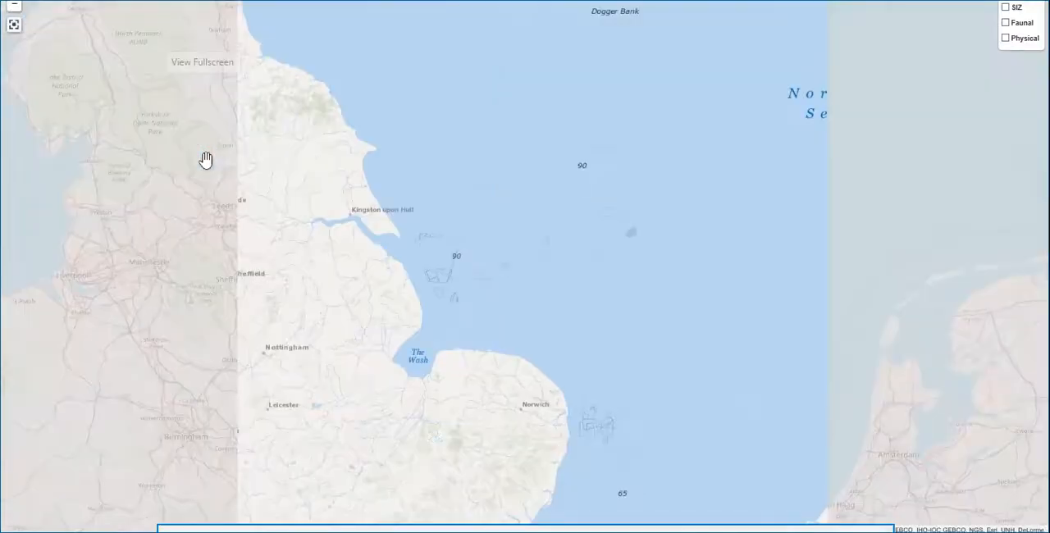
click(14, 27)
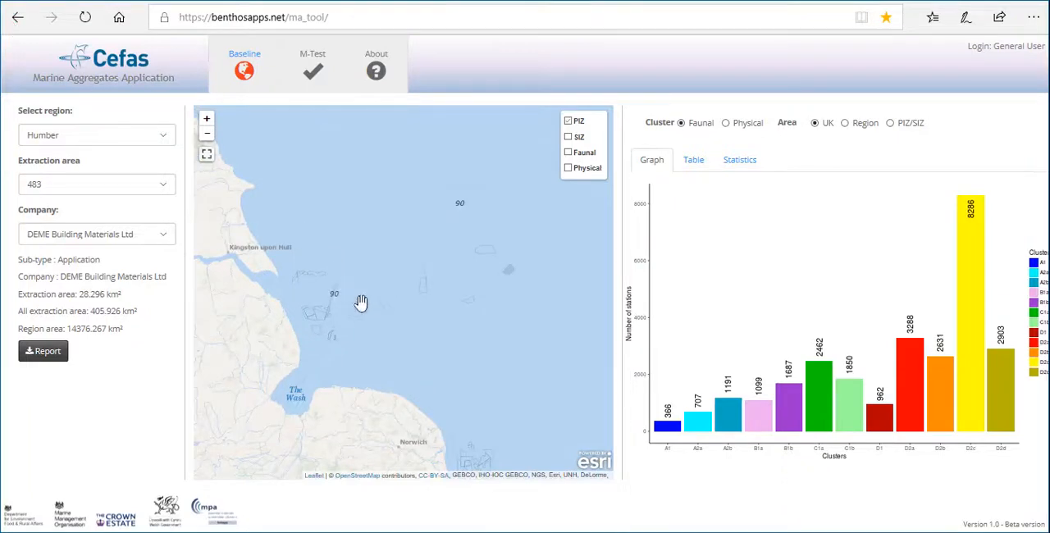
drag(360, 303, 405, 241)
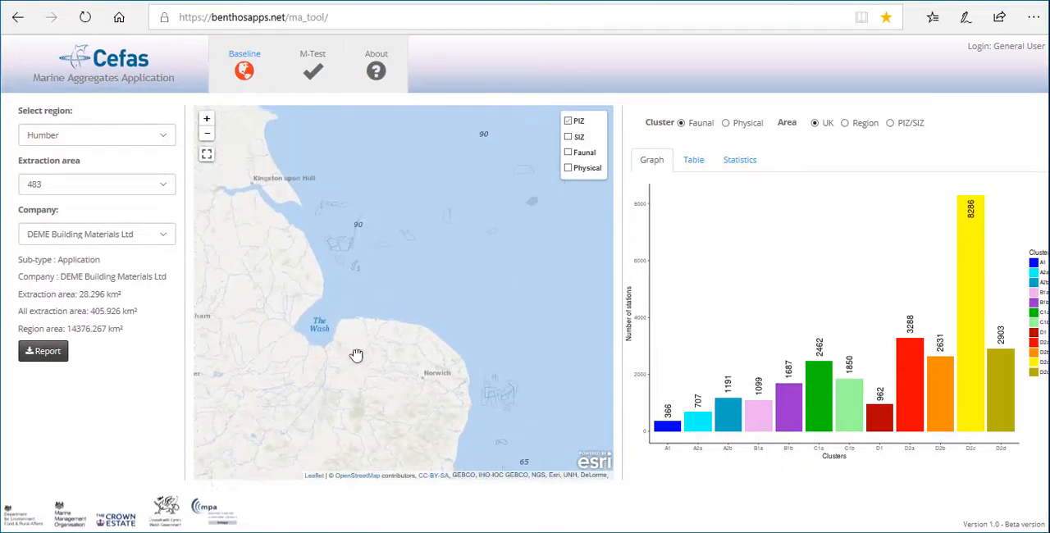
drag(356, 355, 315, 404)
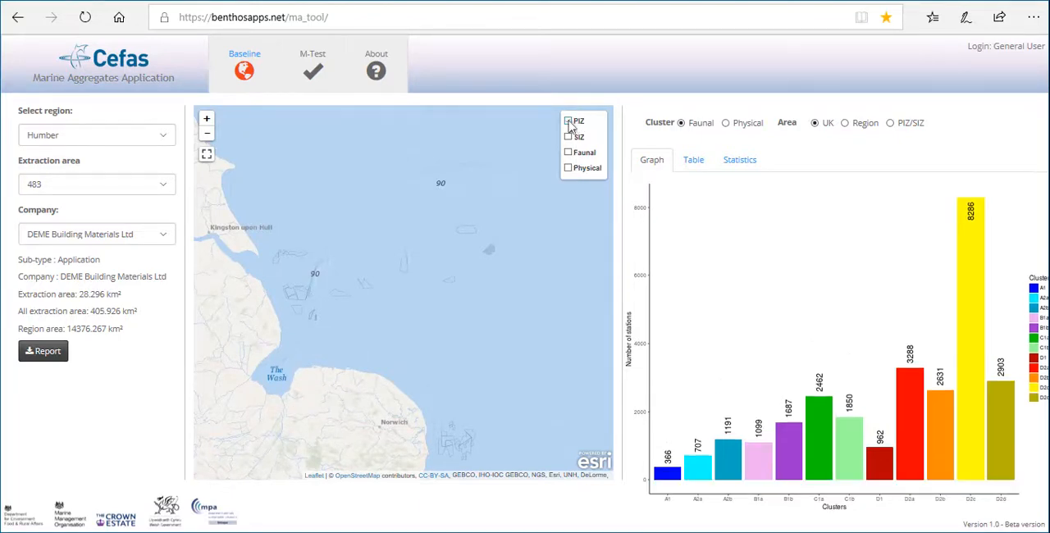
Toggle the PIZ layer off and on to compare the map with and without it
click(569, 121)
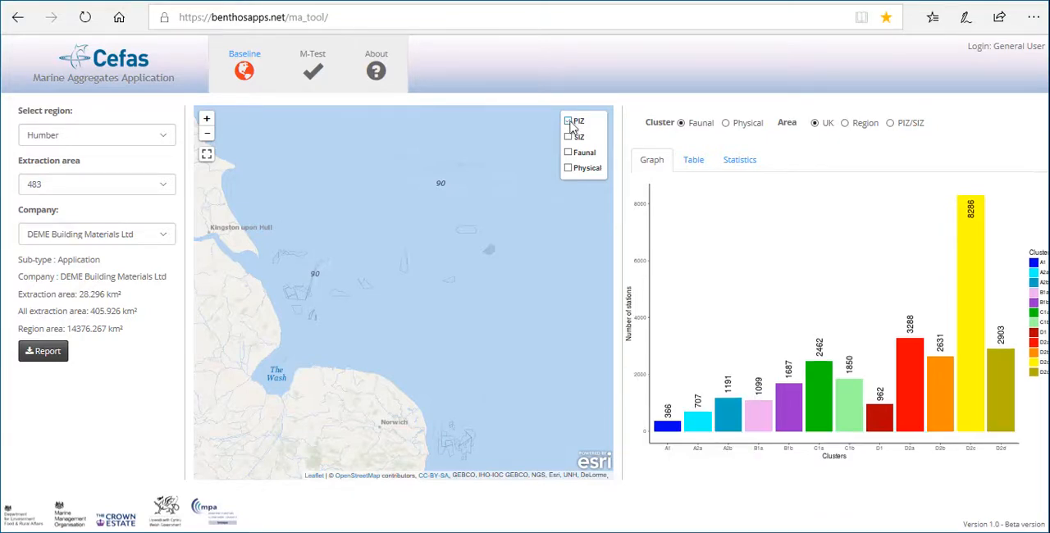
click(571, 125)
click(570, 123)
Show the SIZ, Physical and Faunal layers on the map, and hide the Physical layer again
click(569, 138)
click(567, 170)
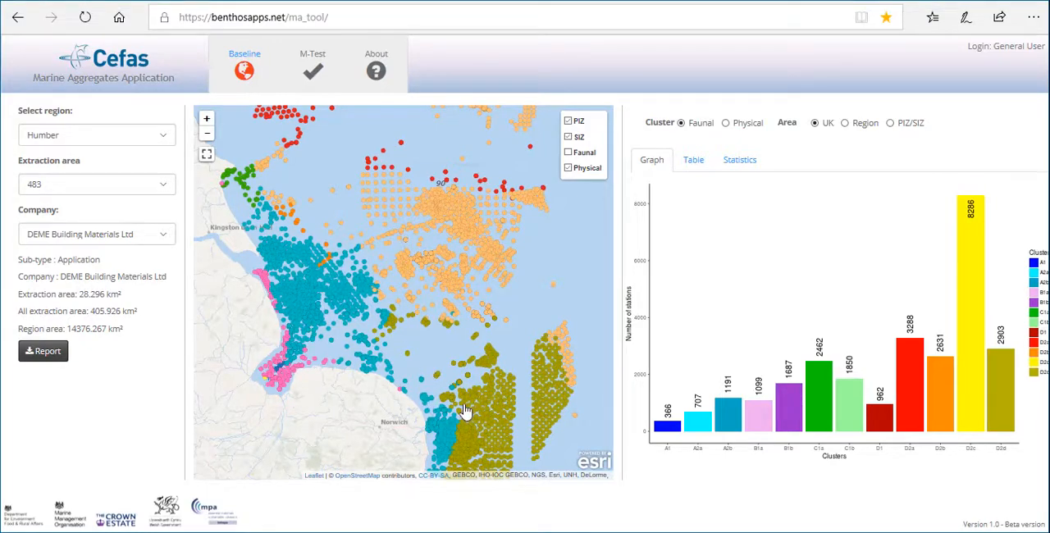
click(569, 154)
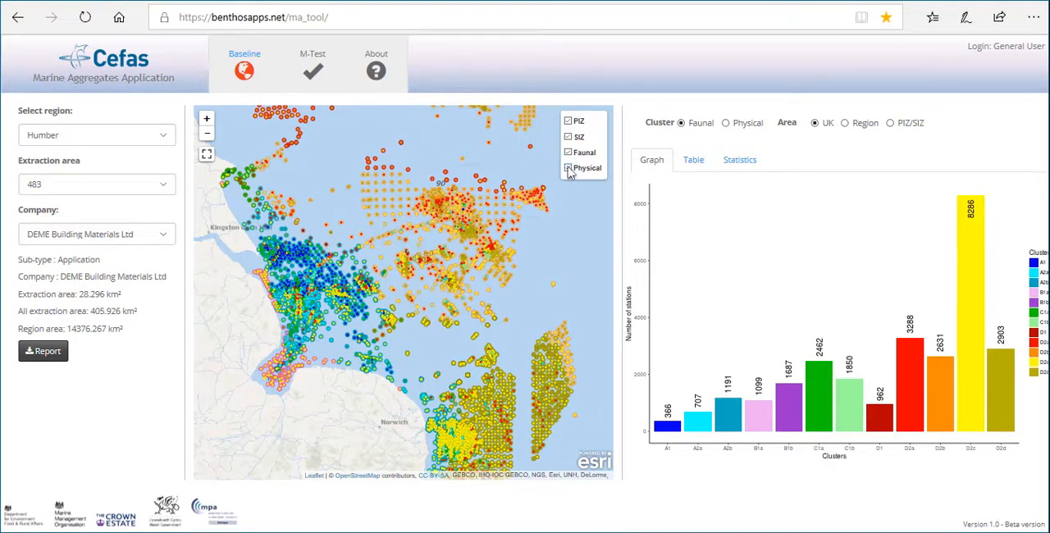
click(568, 169)
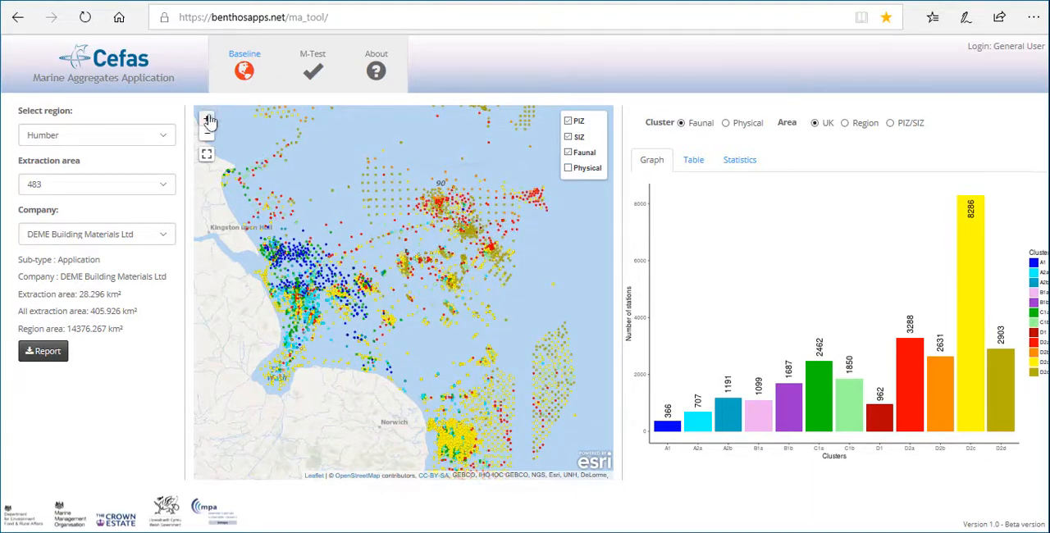
Examine extraction area 483 and its surrounding stations up close, and restrict the faunal cluster graph to the PIZ/SIZ area
click(207, 118)
double_click(431, 175)
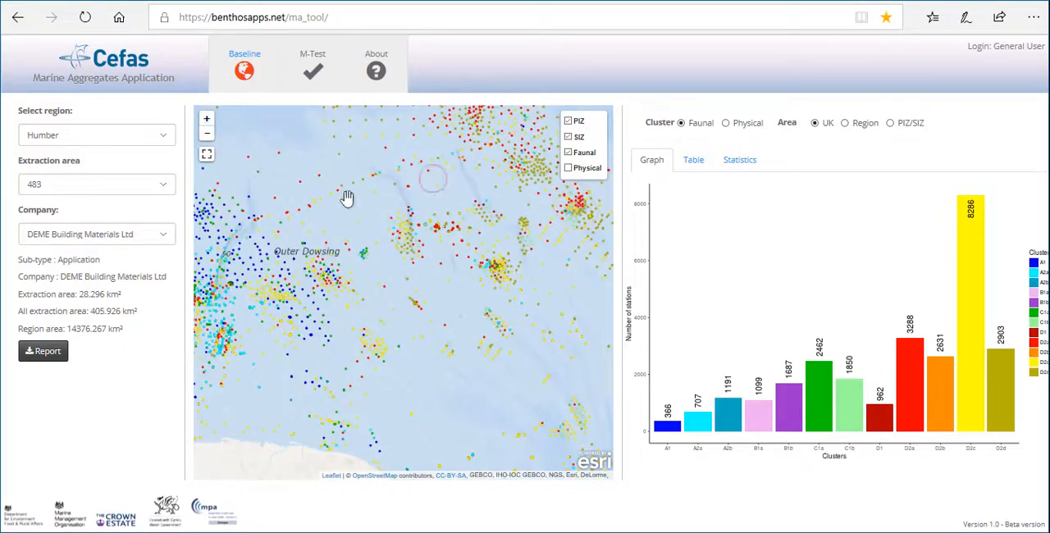
drag(347, 199, 269, 236)
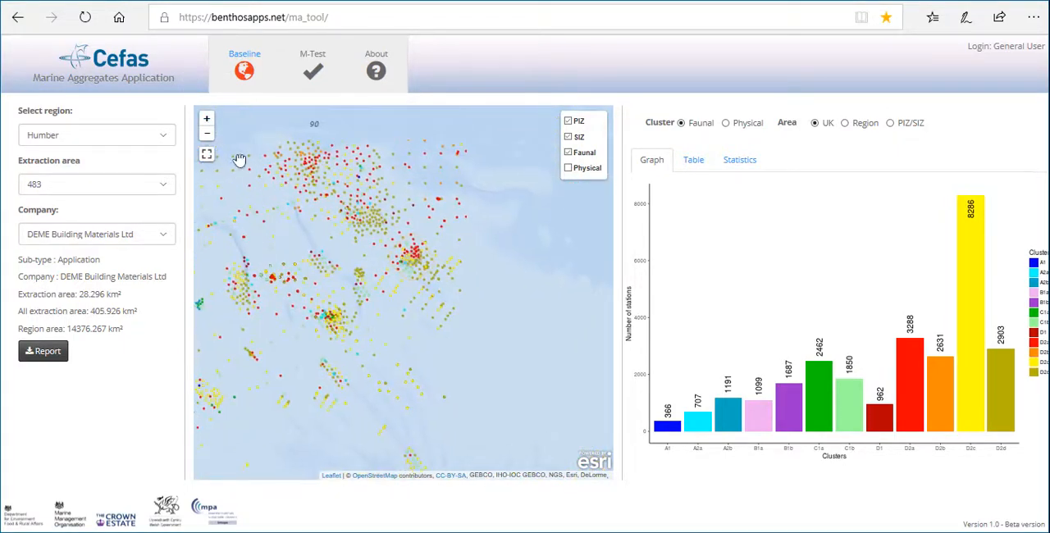
click(207, 121)
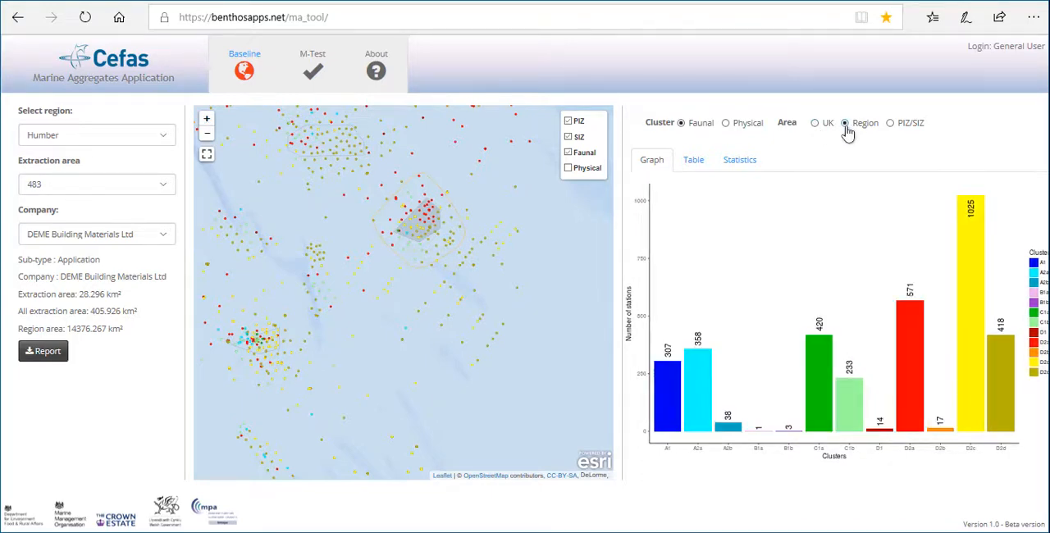
click(891, 124)
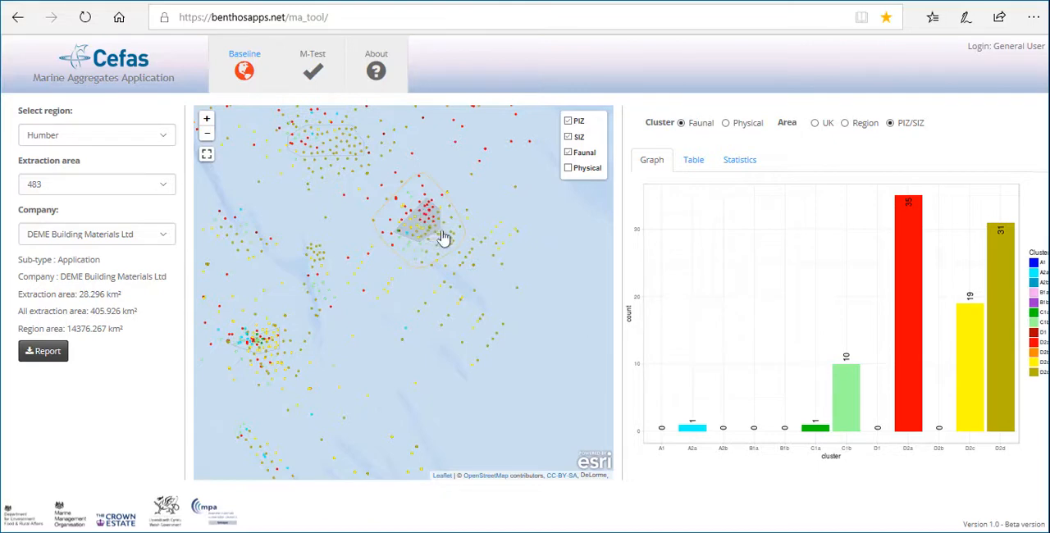
Compare the physical cluster graphs for the PIZ/SIZ area and the Region, and view the Region's faunal cluster graph
click(727, 125)
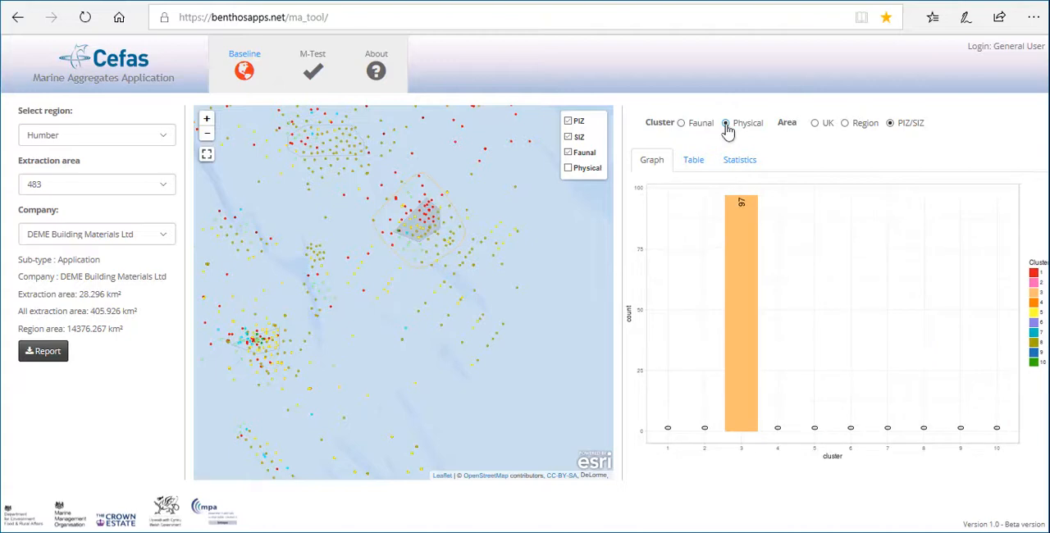
click(844, 124)
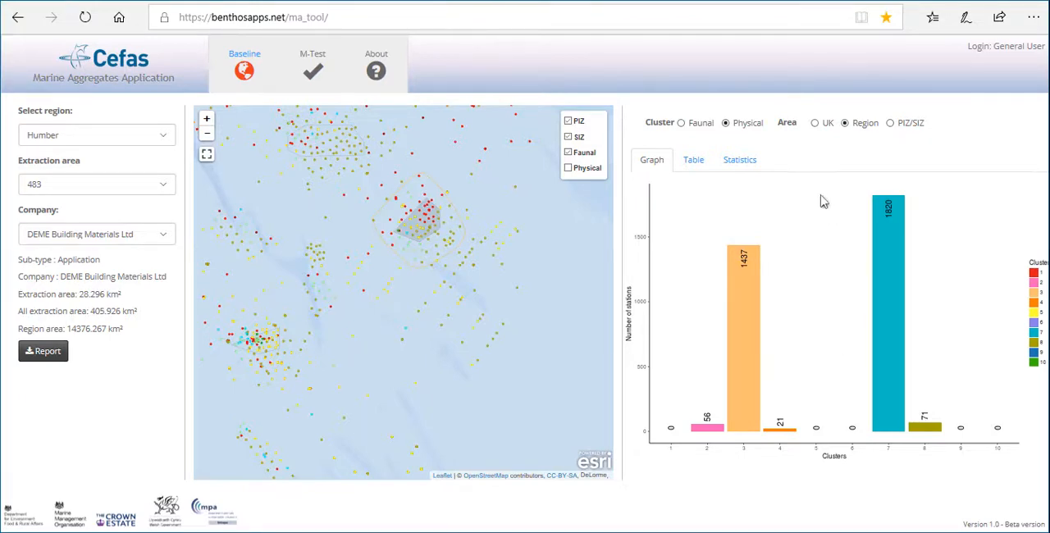
click(681, 123)
Examine the faunal sample table for the Region and the PIZ/SIZ area, and view the PIZ/SIZ cluster statistics
click(694, 164)
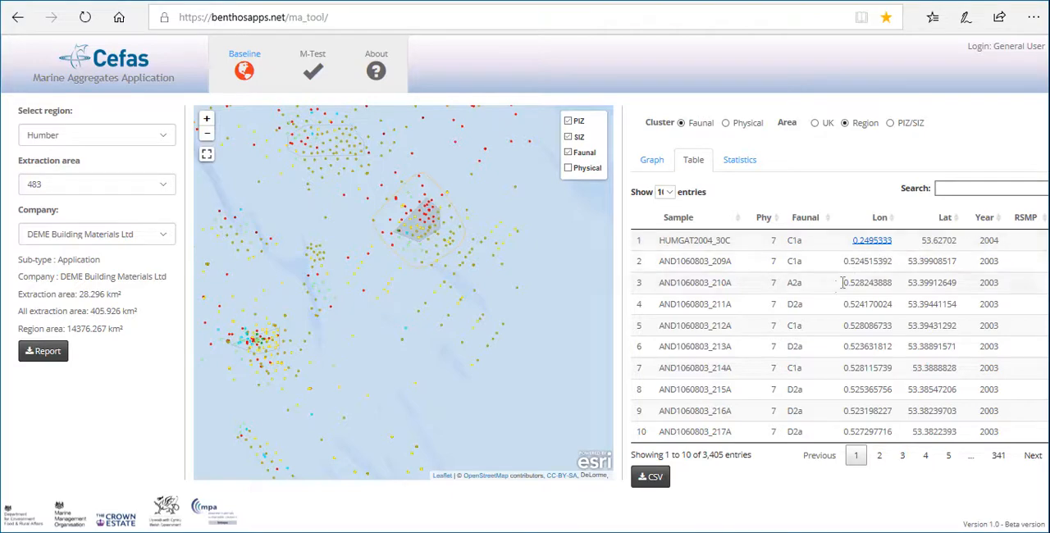
click(889, 125)
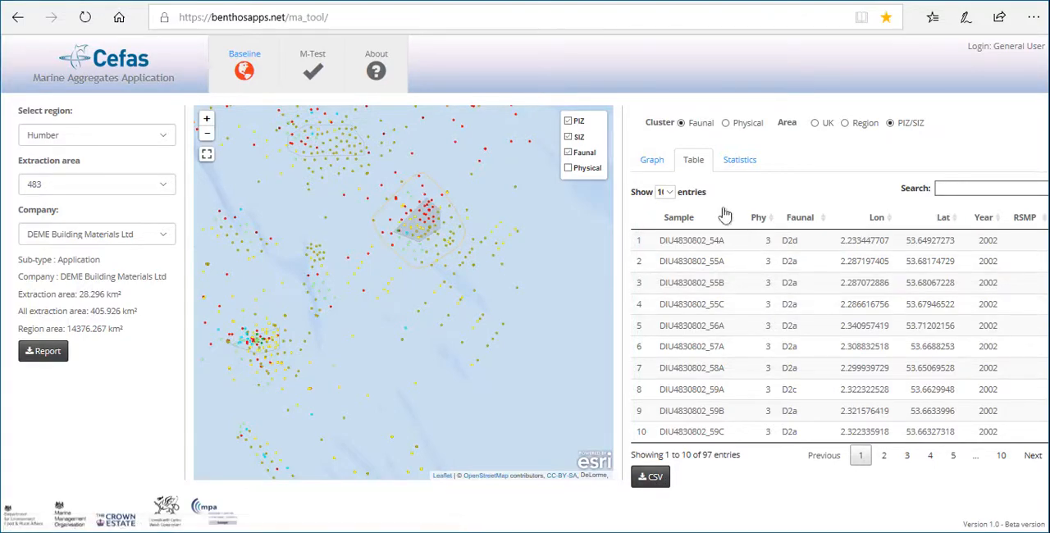
click(748, 166)
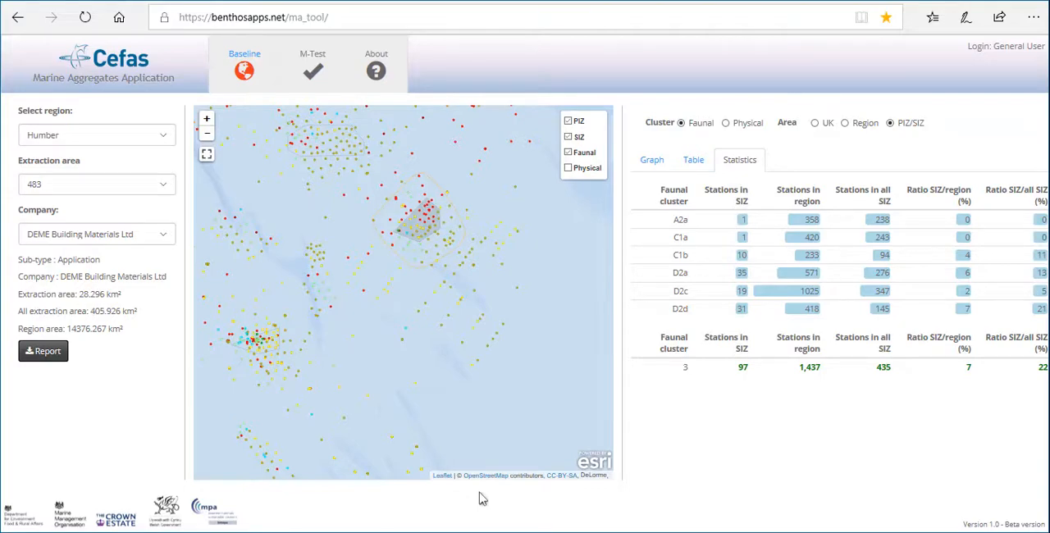
Open the PDF baseline sampling station report for area 483 in the PDF reader and dismiss the assistive reading setup
click(580, 506)
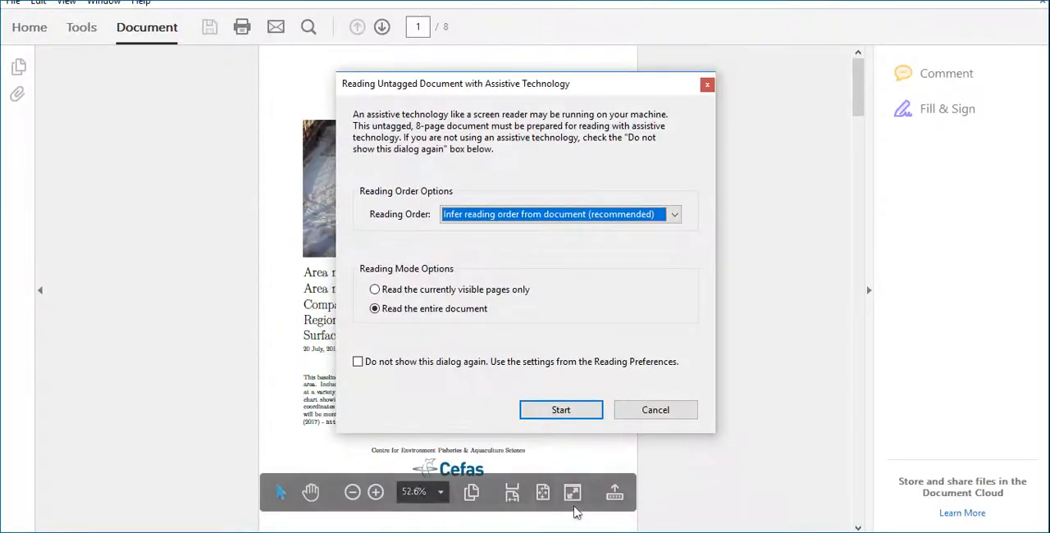
click(666, 418)
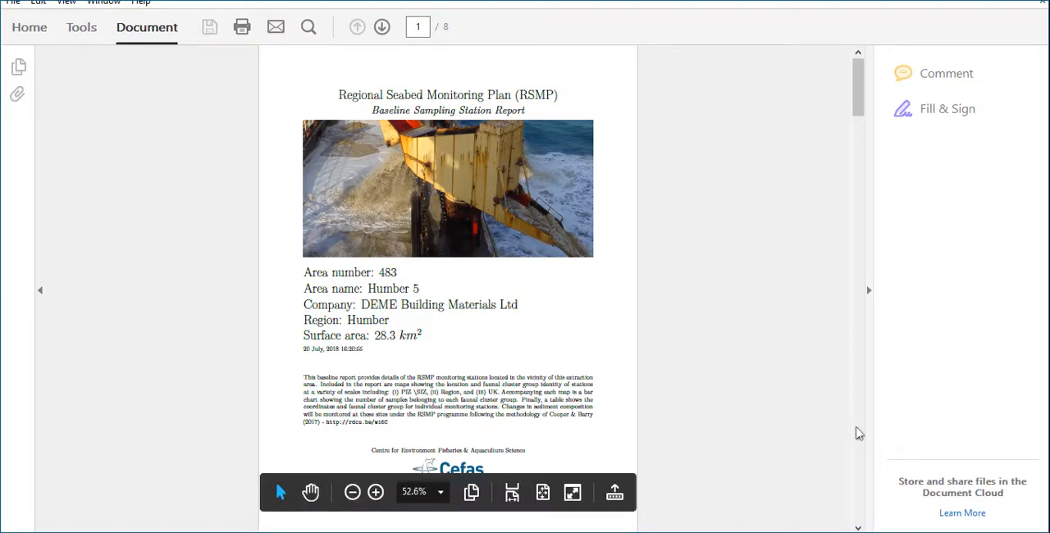
Review the report's station maps and faunal cluster bar charts at PIZ/SIZ, Region and UK scale
click(858, 433)
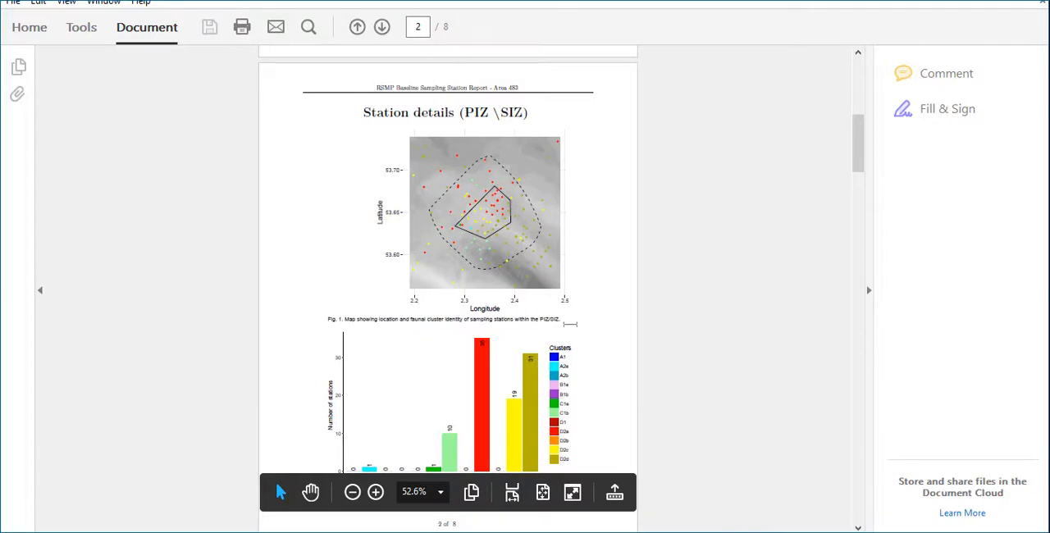
scroll(570, 324, down, 10)
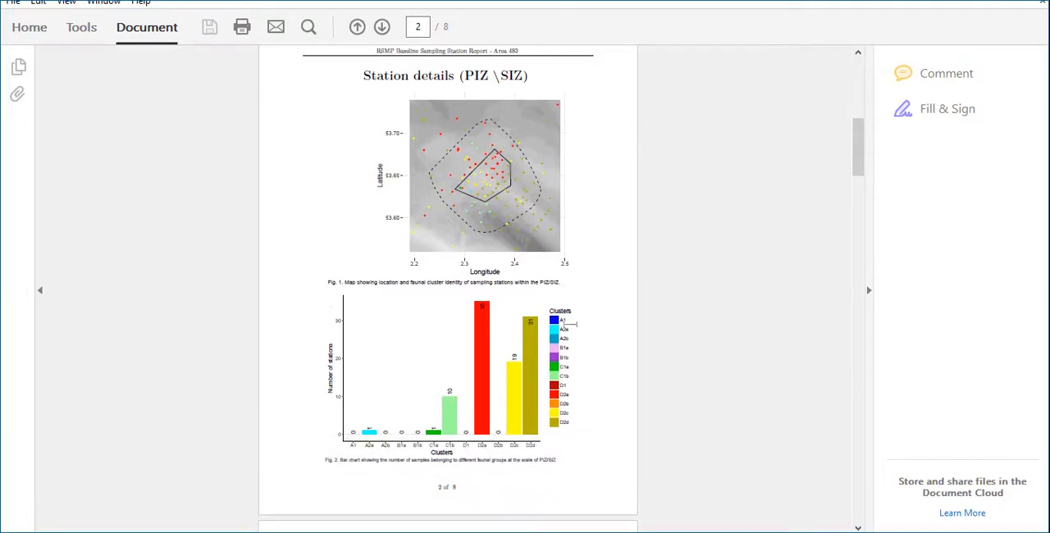
scroll(570, 324, down, 3)
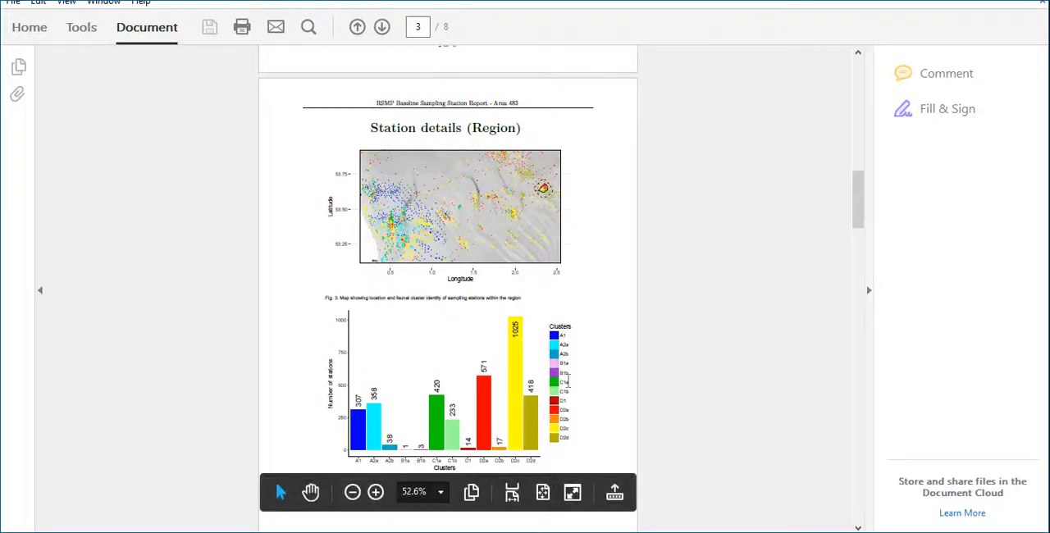
scroll(568, 381, down, 14)
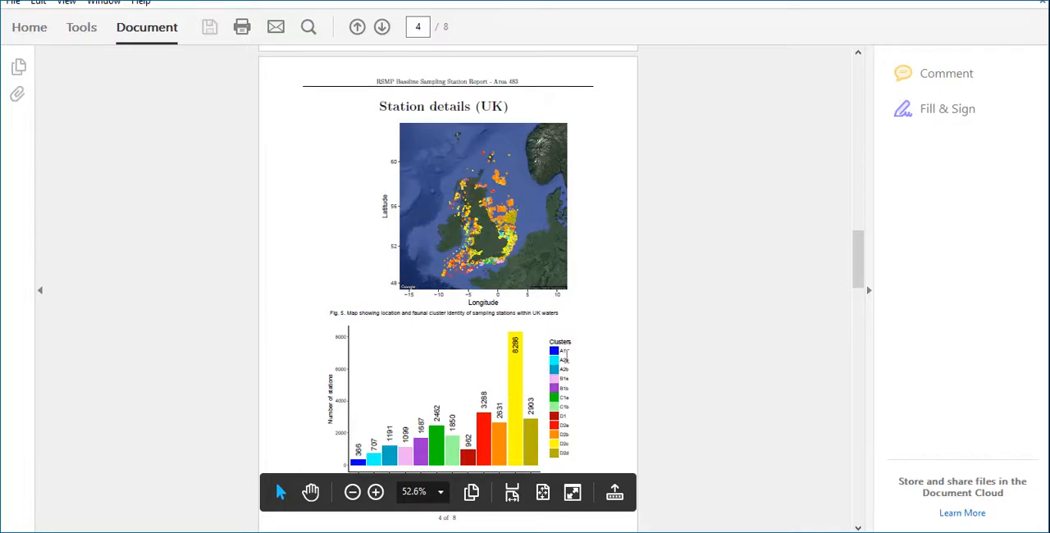
scroll(573, 361, down, 1)
scroll(574, 361, down, 10)
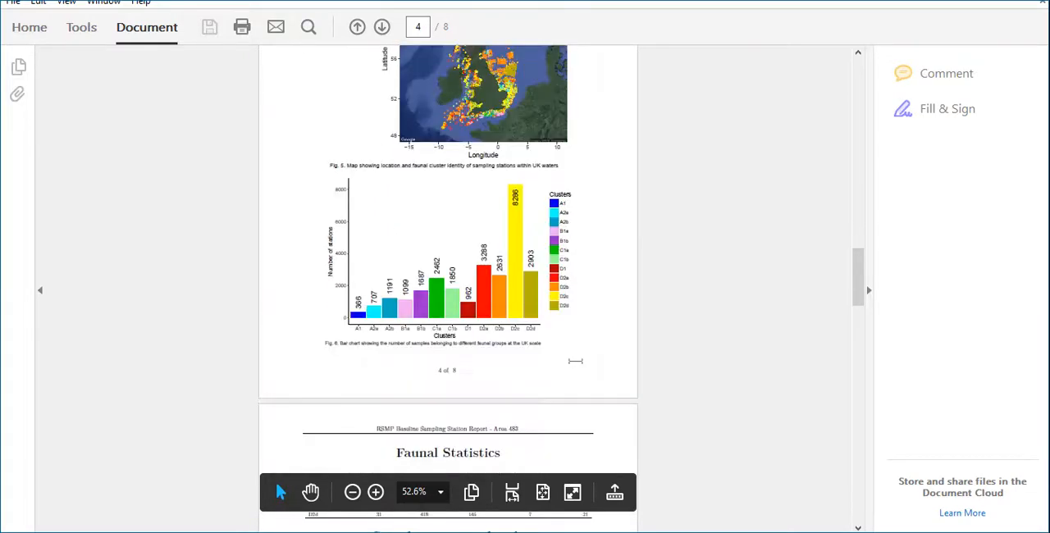
Review the report's faunal statistics and sampling station details tables, and return to the Marine Aggregates Application in the browser
scroll(574, 360, down, 1)
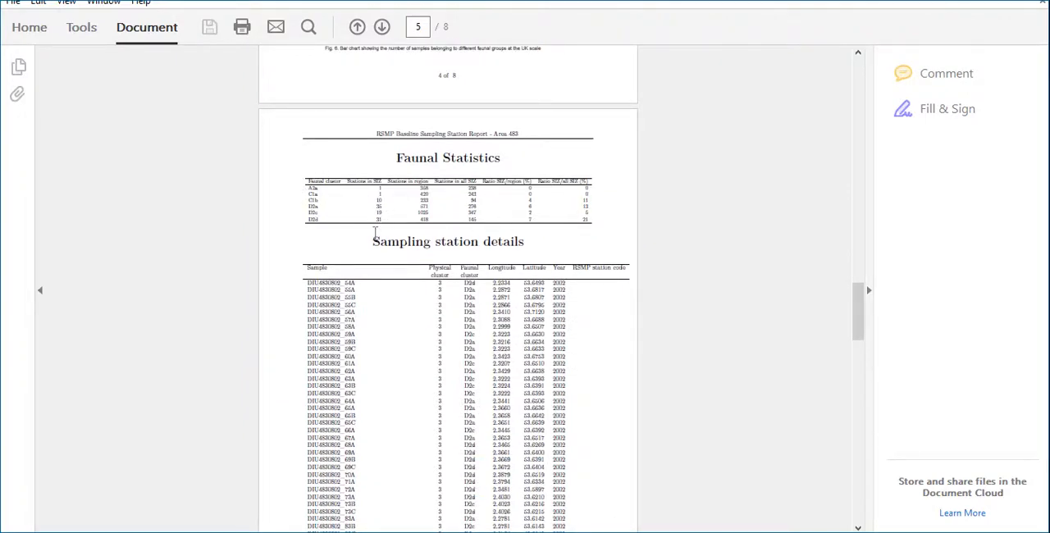
scroll(378, 233, down, 2)
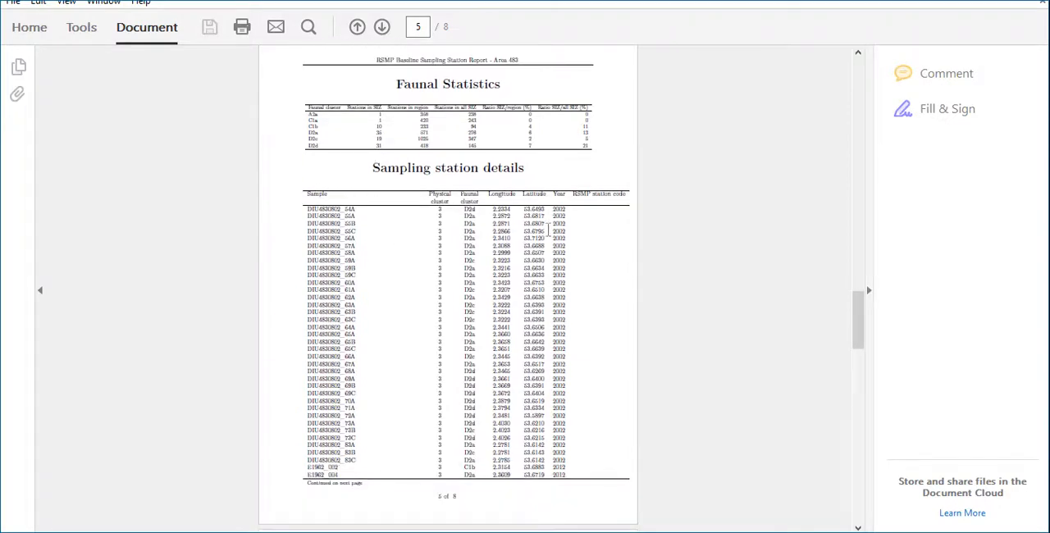
scroll(532, 361, down, 9)
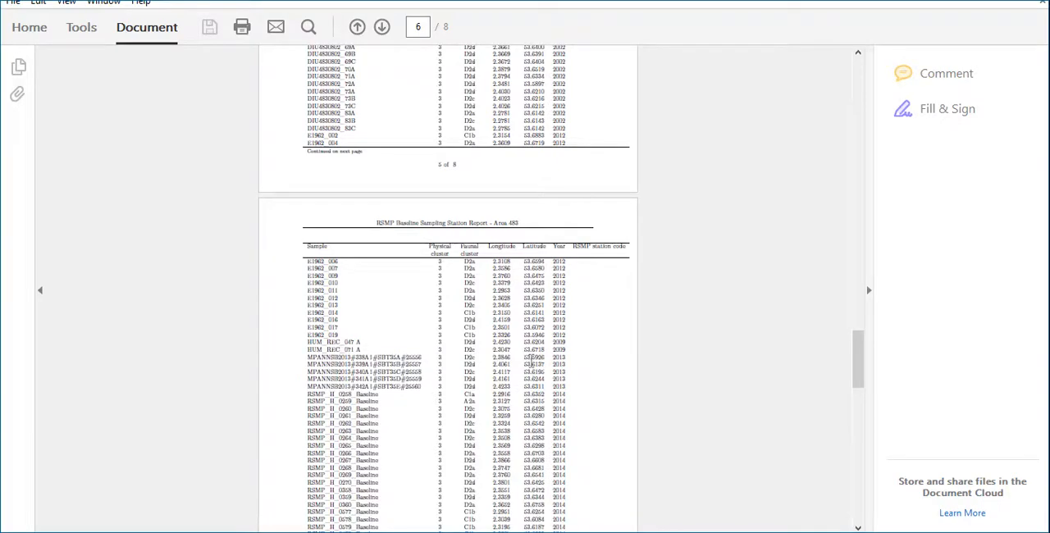
key(alt+Tab)
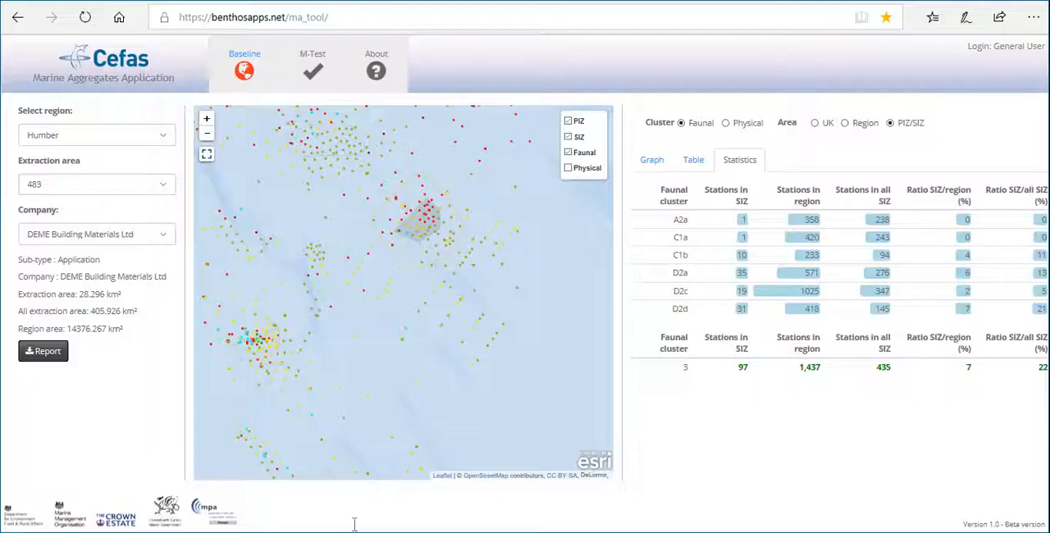